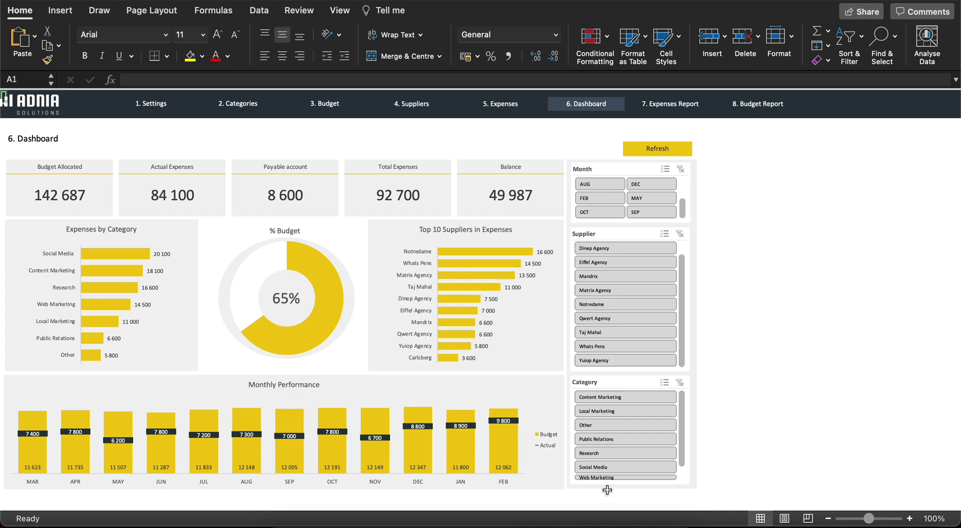
# - Collapse the ribbon to give the worksheet more room
pyautogui.click(20, 11)
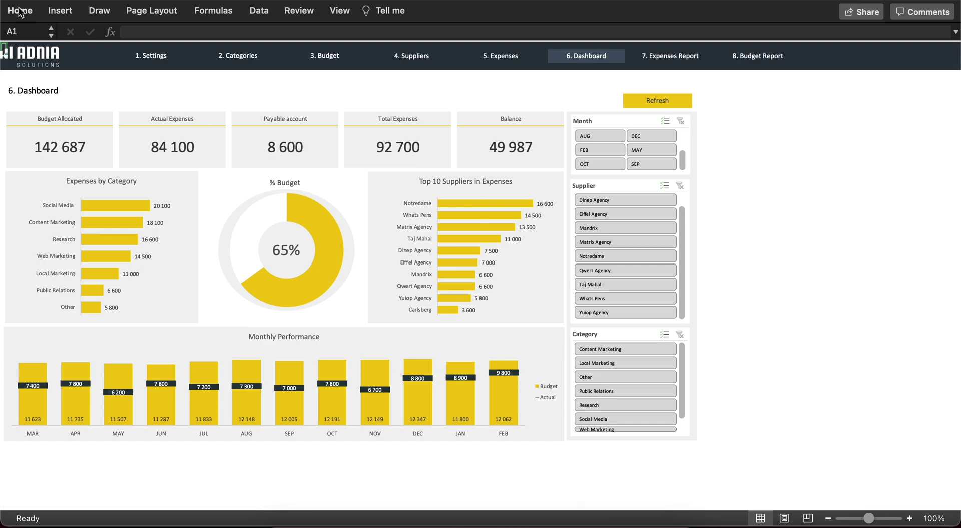
# - Go to the Settings sheet, then to the Categories sheet
pyautogui.click(139, 54)
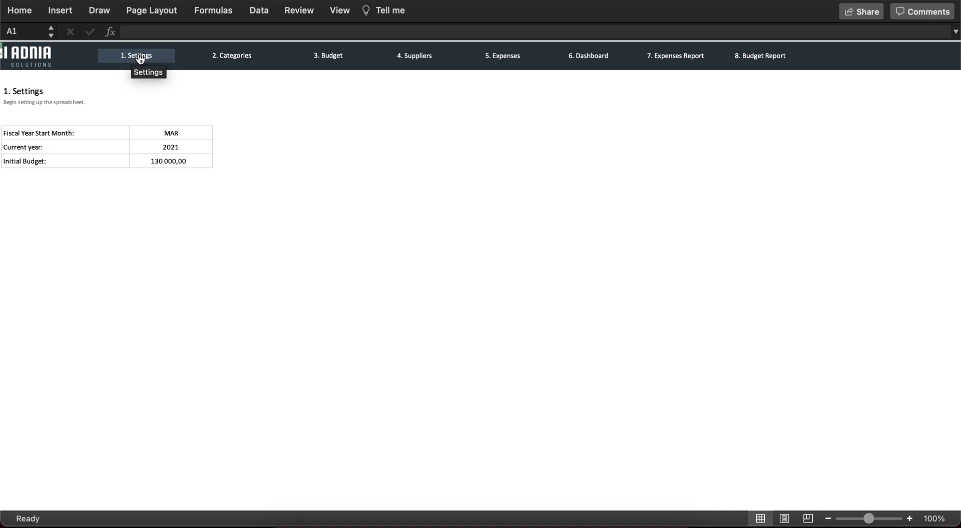
pyautogui.click(248, 61)
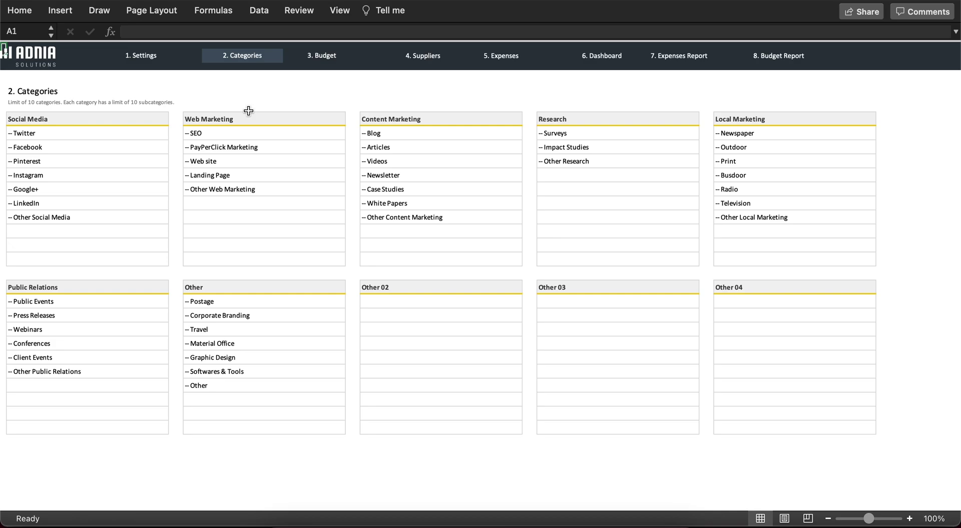
# - Rename the Other 02 category heading to 'Data Marketing'
pyautogui.click(383, 288)
pyautogui.write('Data M')
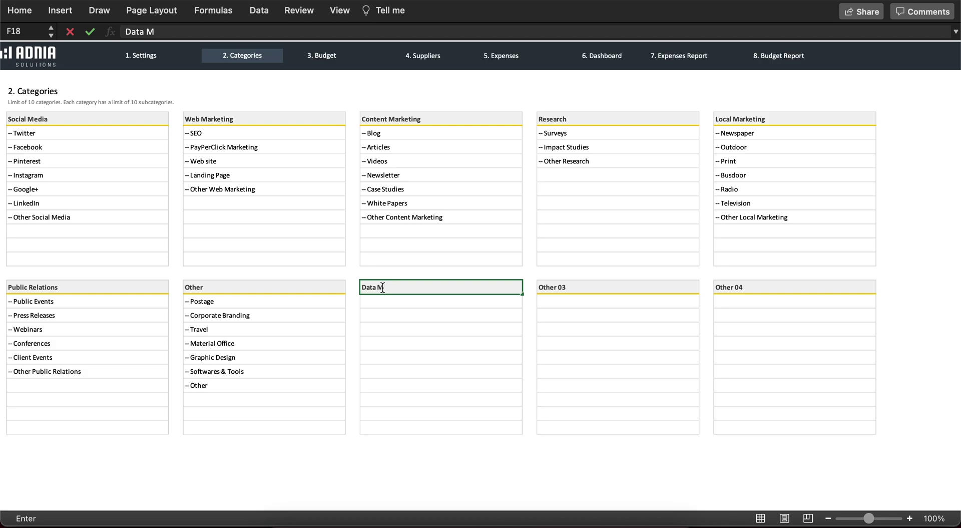
pyautogui.write('arkering')
pyautogui.press('BackSpace')
pyautogui.press('BackSpace')
pyautogui.press('BackSpace')
pyautogui.press('BackSpace')
pyautogui.write('ting')
pyautogui.press('Return')
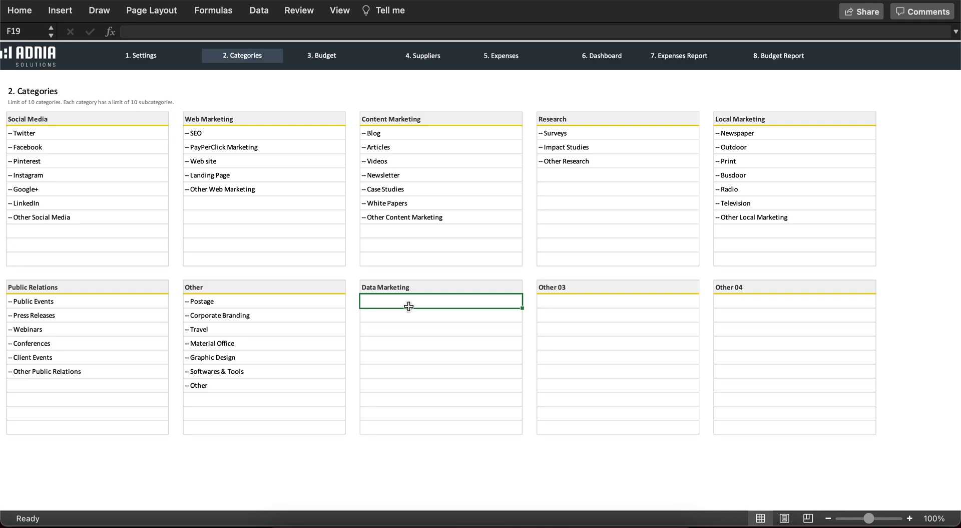
# - List subcategory1, subcategory2 and subcategory3 under Data Marketing
pyautogui.write('subcategory1')
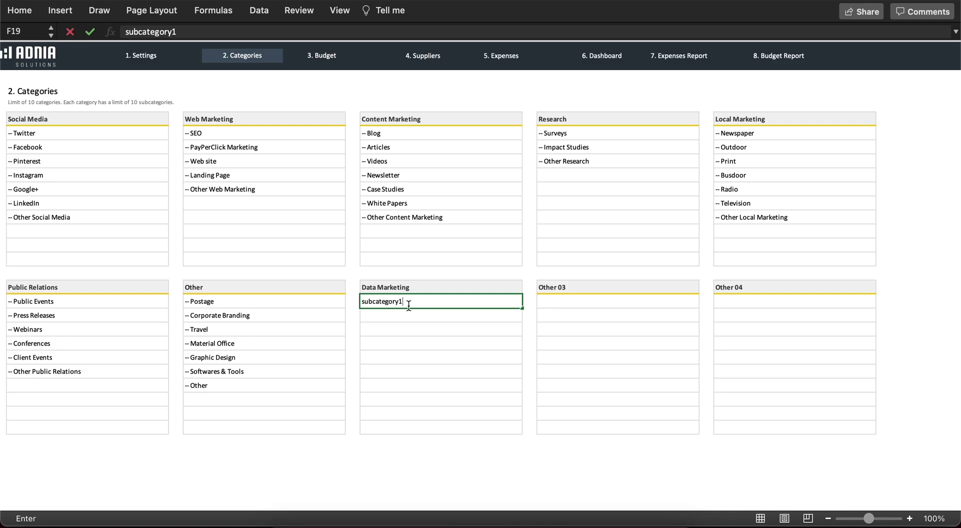
pyautogui.press('Return')
pyautogui.write('subcategor')
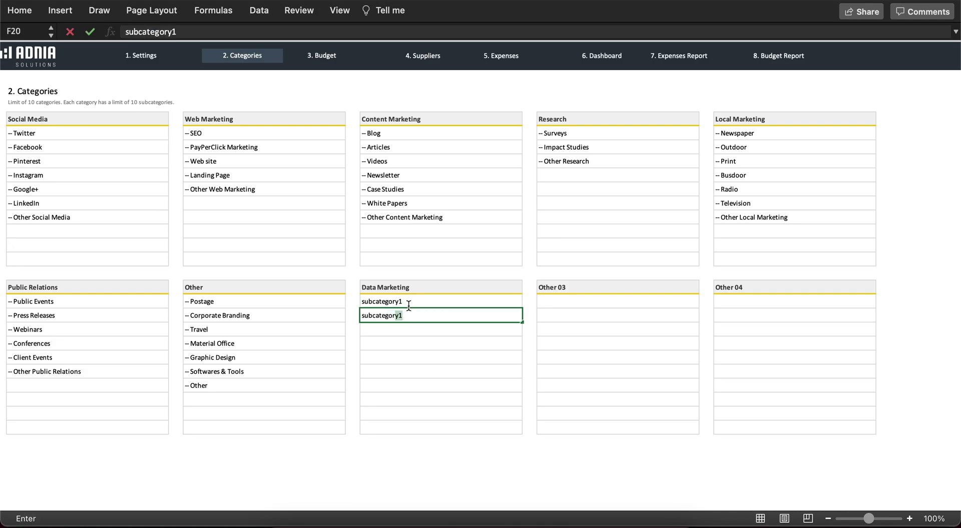
pyautogui.write('y2')
pyautogui.press('Return')
pyautogui.write('subcategory3')
pyautogui.press('Return')
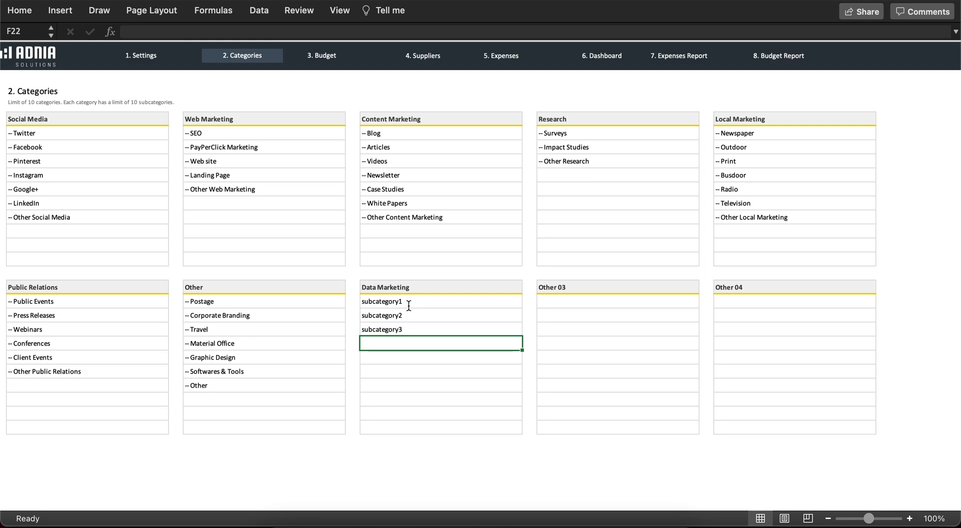
# - On the Budget sheet, give Data Marketing 100 for MAR and 200 for APR through AUG
pyautogui.click(324, 56)
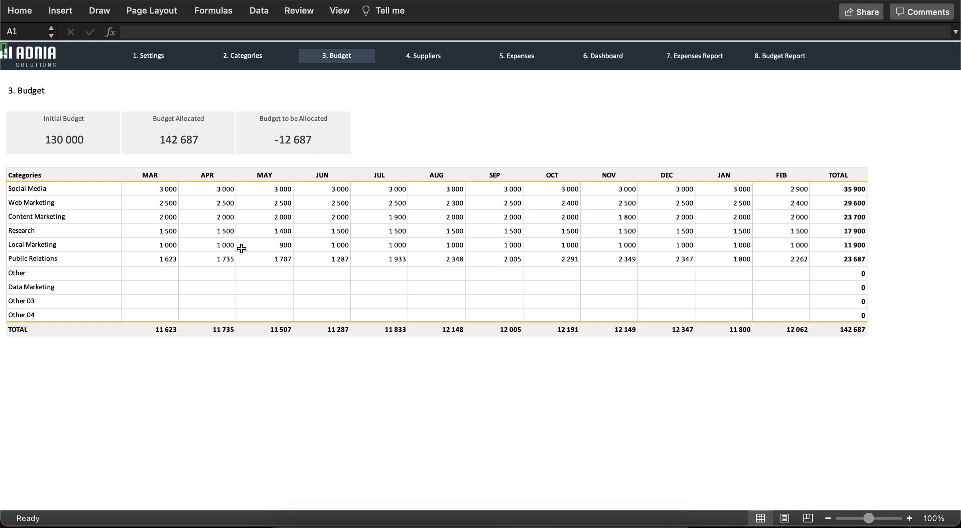
pyautogui.click(138, 287)
pyautogui.write('100')
pyautogui.press('Tab')
pyautogui.write('200')
pyautogui.press('Tab')
pyautogui.write('200')
pyautogui.press('Tab')
pyautogui.write('200')
pyautogui.press('Tab')
pyautogui.write('200')
pyautogui.press('Tab')
pyautogui.write('200')
pyautogui.press('Tab')
# - Finish the Data Marketing row with 200 for SEP through FEB, then switch to Suppliers
pyautogui.write('200')
pyautogui.press('Tab')
pyautogui.write('200')
pyautogui.press('Tab')
pyautogui.write('200')
pyautogui.press('Tab')
pyautogui.write('200')
pyautogui.press('Tab')
pyautogui.write('200')
pyautogui.press('Tab')
pyautogui.write('200')
pyautogui.press('Return')
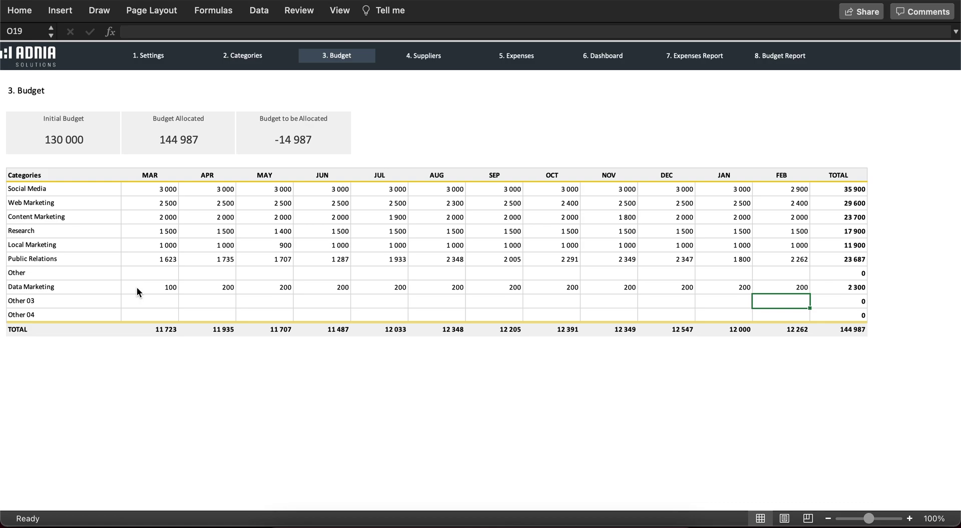
pyautogui.click(431, 59)
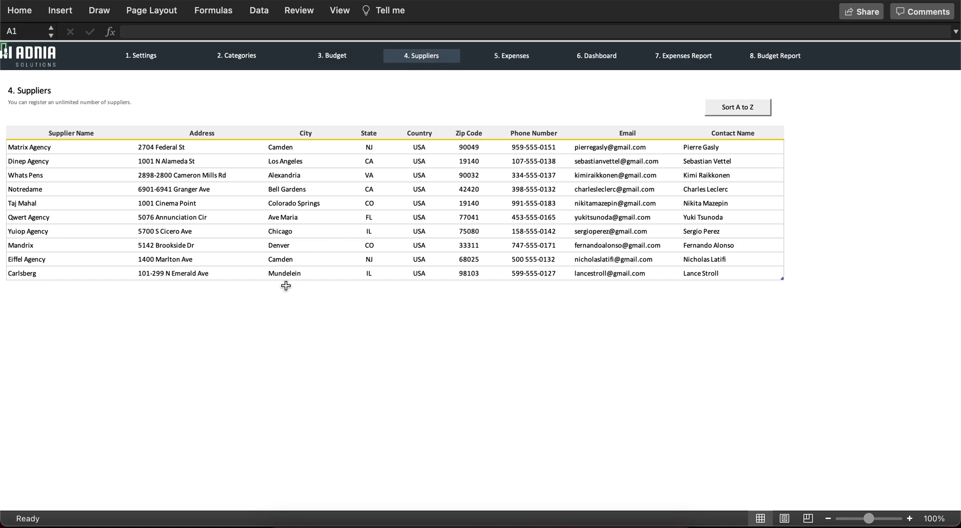
# - Add supplier Data Kings below Carlsberg with its street address, city, state and country
pyautogui.click(28, 288)
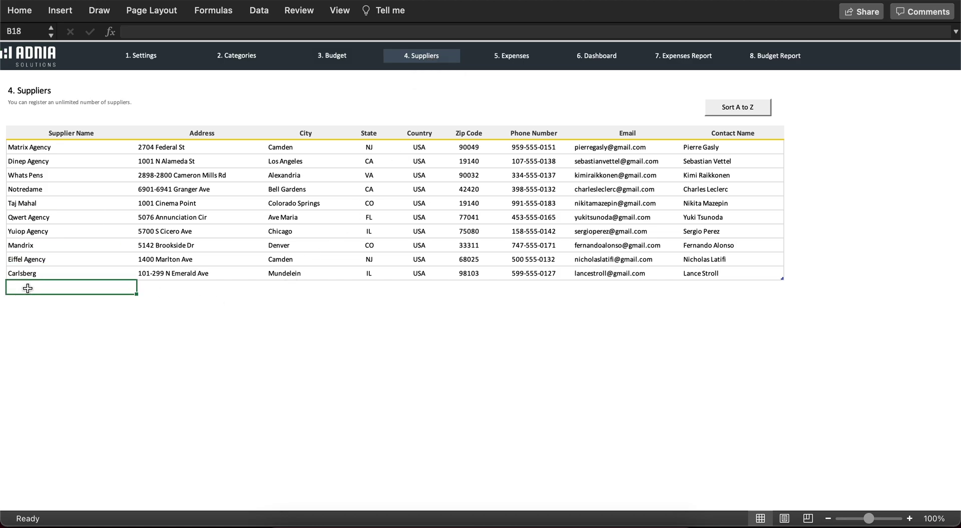
pyautogui.write('Data Kings')
pyautogui.press('Tab')
pyautogui.write('123')
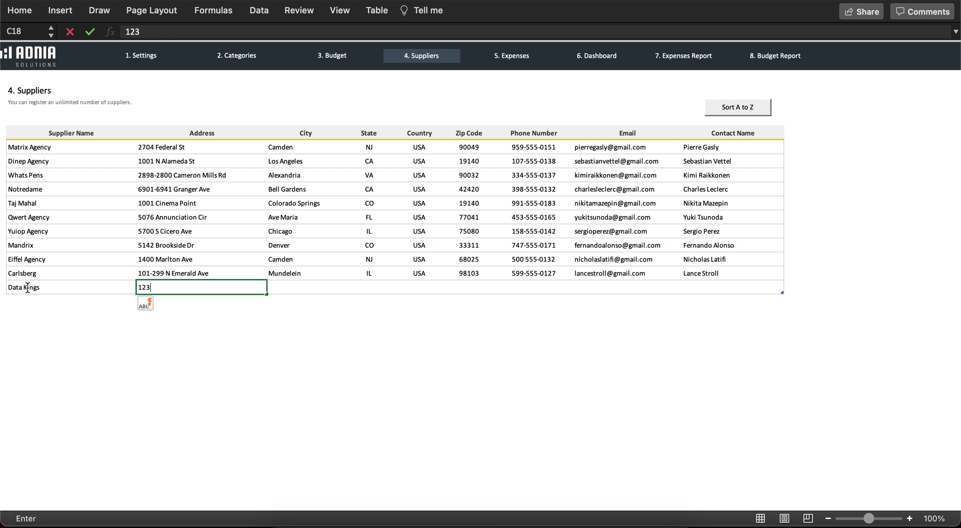
pyautogui.write(' Queen St')
pyautogui.press('Tab')
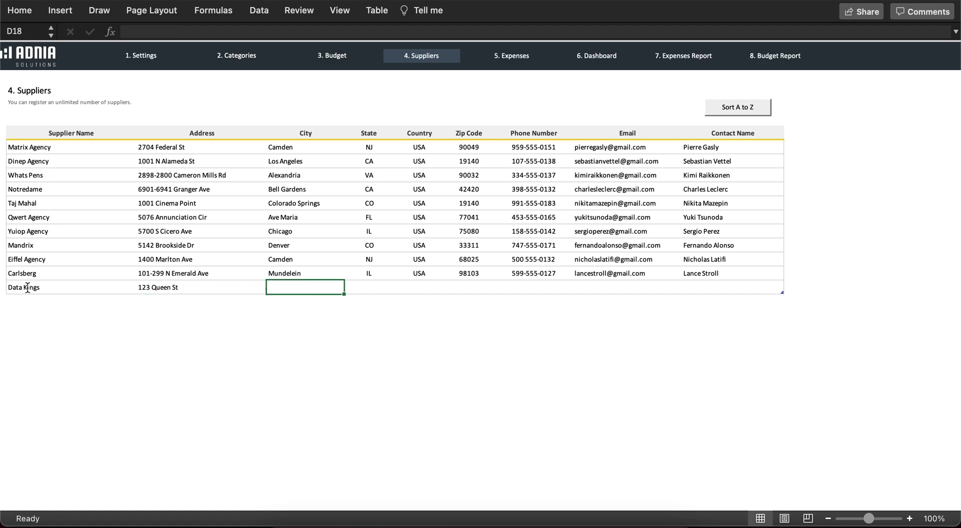
pyautogui.write('Miami')
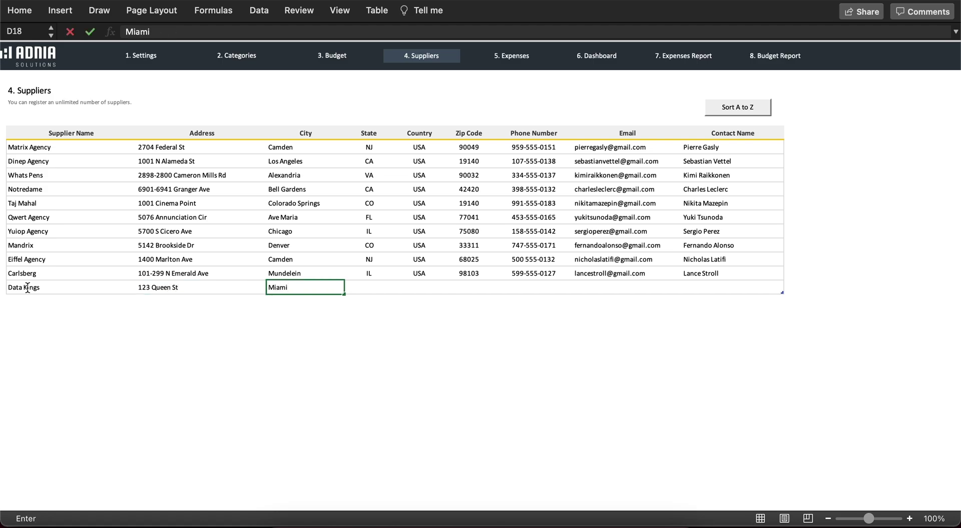
pyautogui.press('Tab')
pyautogui.write('FL')
pyautogui.press('Tab')
pyautogui.write('USA')
pyautogui.press('Tab')
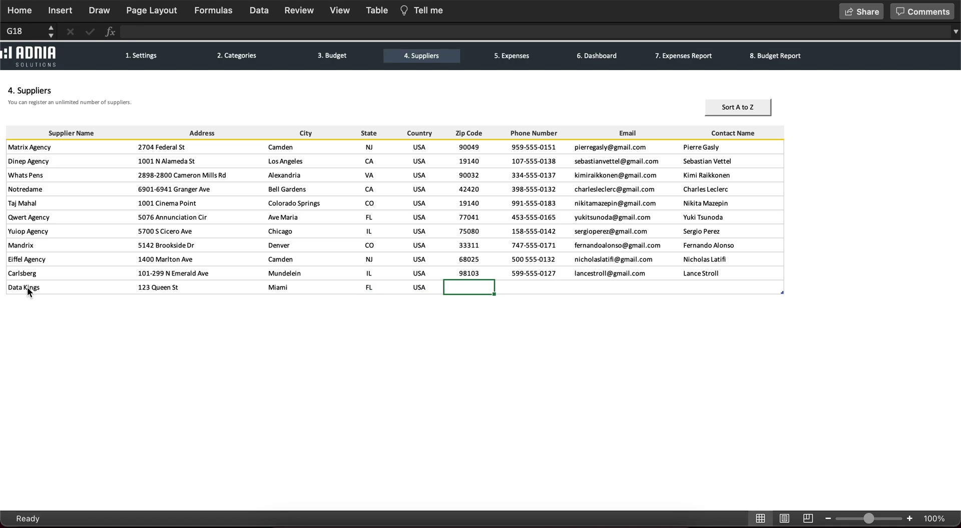
# - Fill in Data Kings' zip code, phone, contact e-mail and contact name, then sort suppliers alphabetically
pyautogui.write('33101')
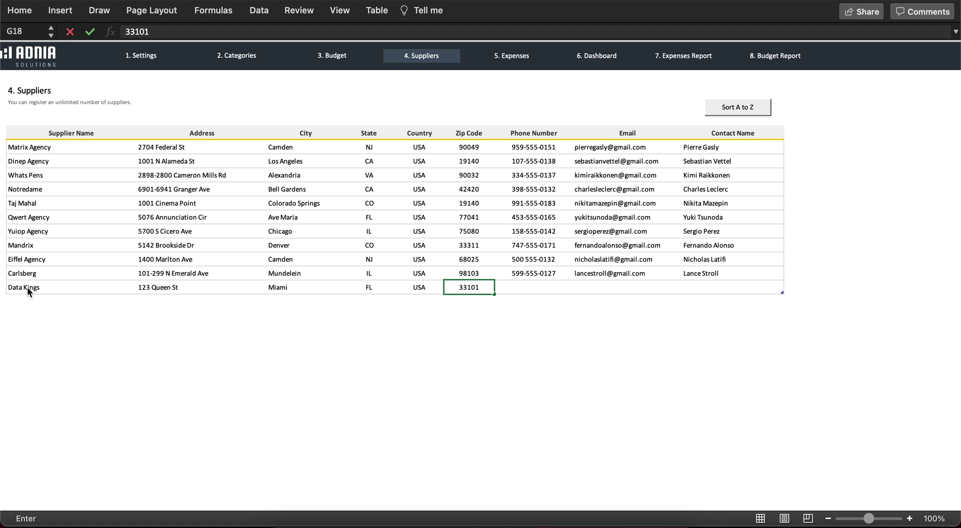
pyautogui.press('Tab')
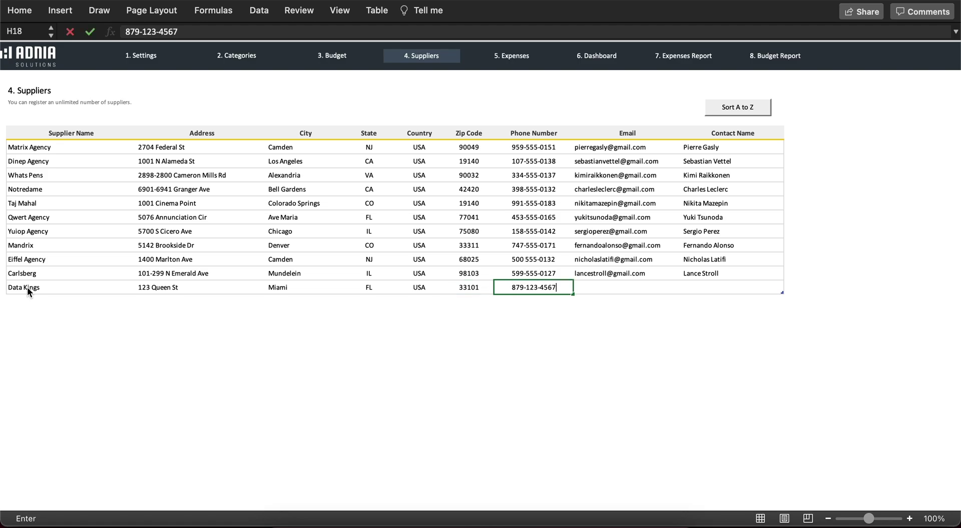
pyautogui.press('Tab')
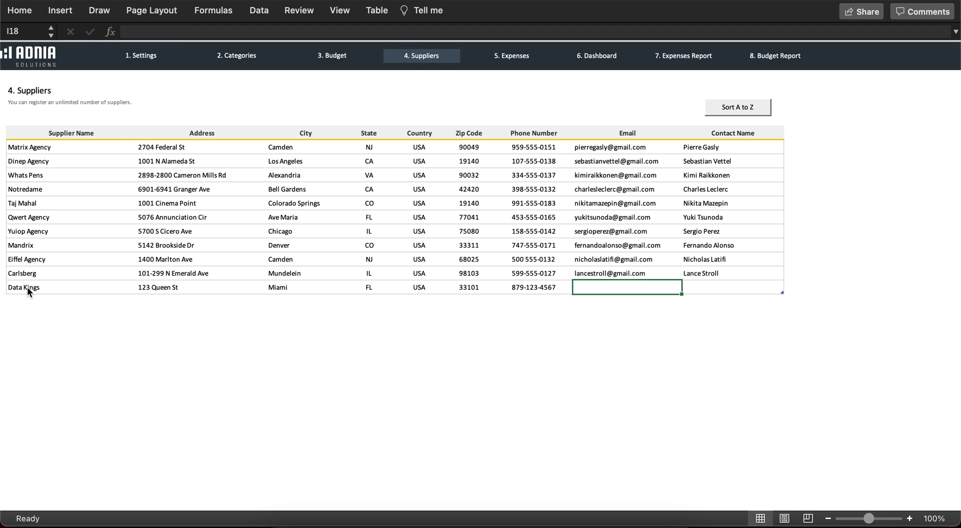
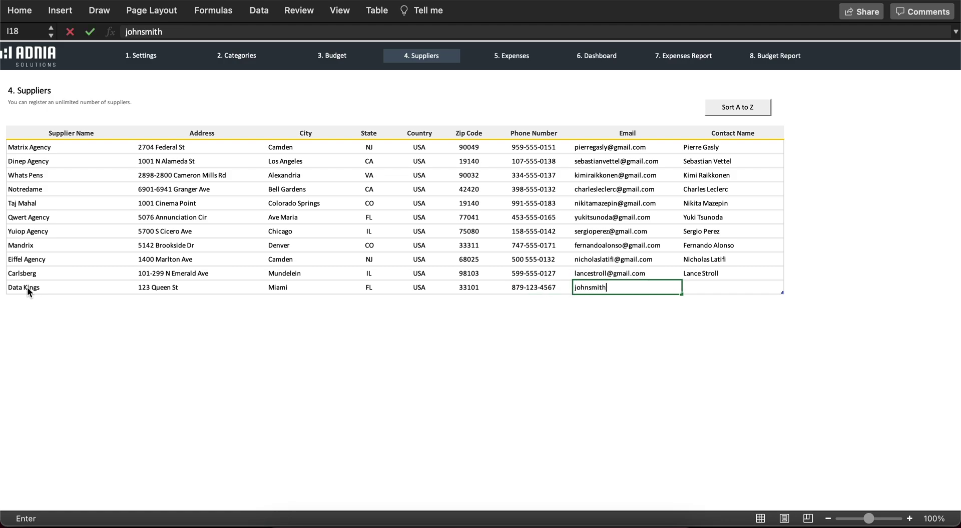
pyautogui.press('Tab')
pyautogui.write('John Smith')
pyautogui.press('Return')
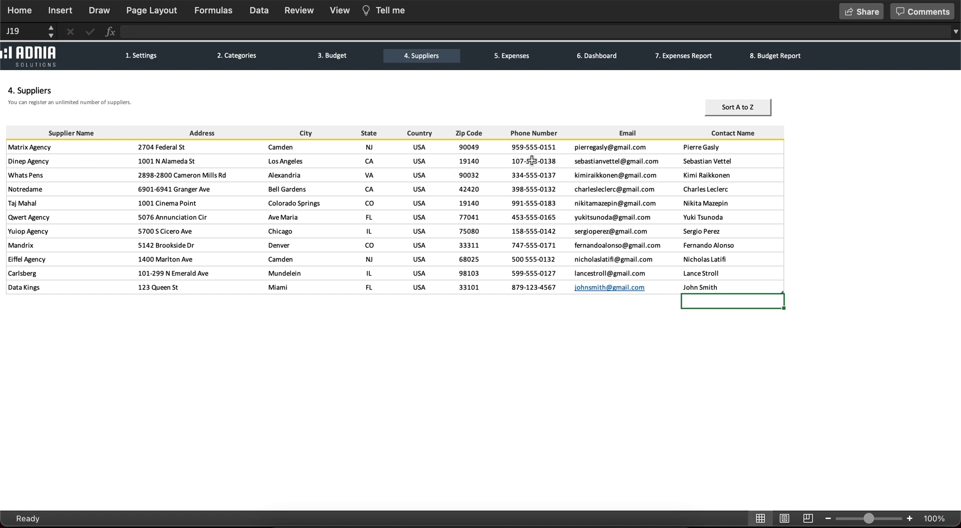
pyautogui.click(745, 108)
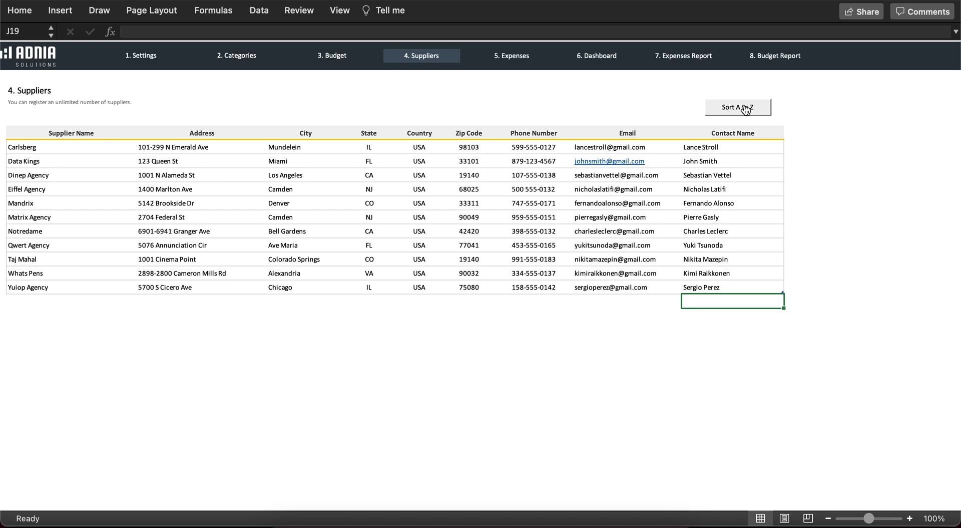
pyautogui.click(512, 56)
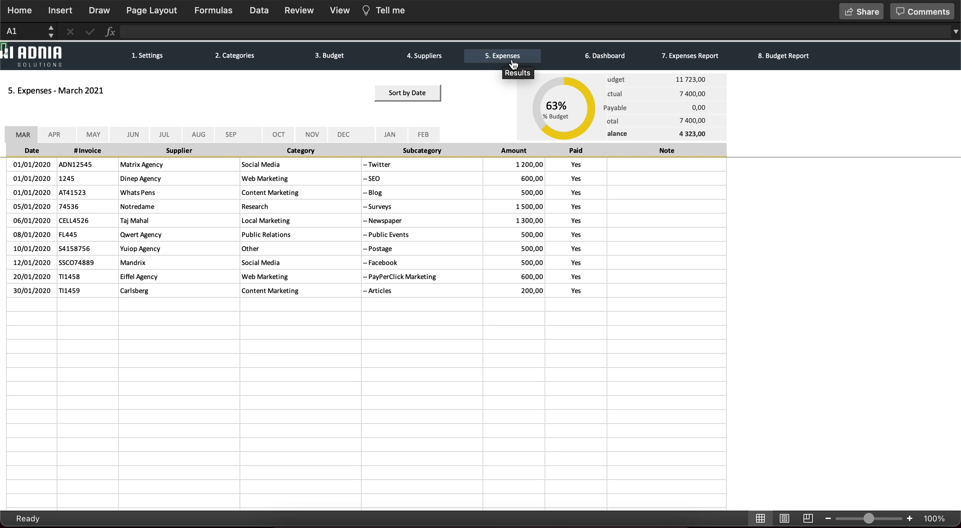
# - In May 2021 expenses, add a row dated 01/05/2021, invoice 123, supplier Data Kings
pyautogui.click(89, 135)
pyautogui.click(35, 305)
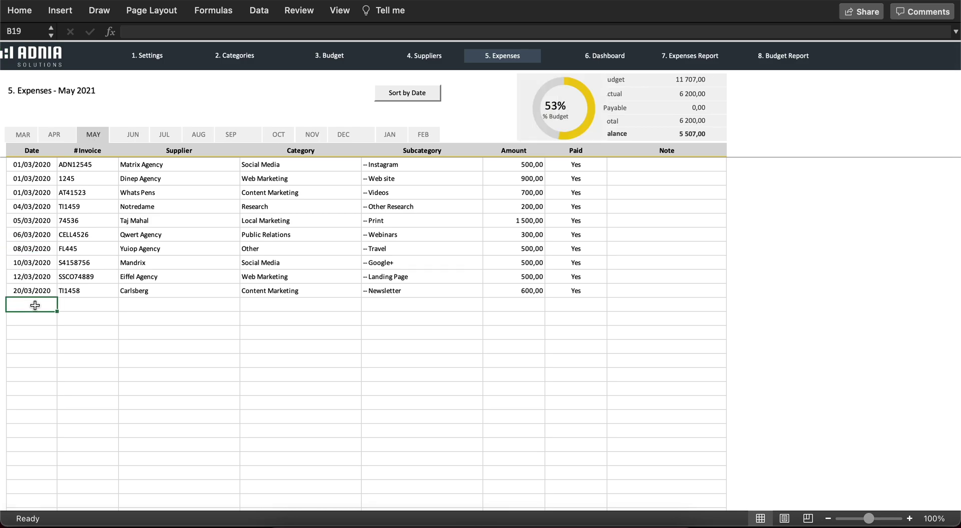
pyautogui.write('01/05/2021')
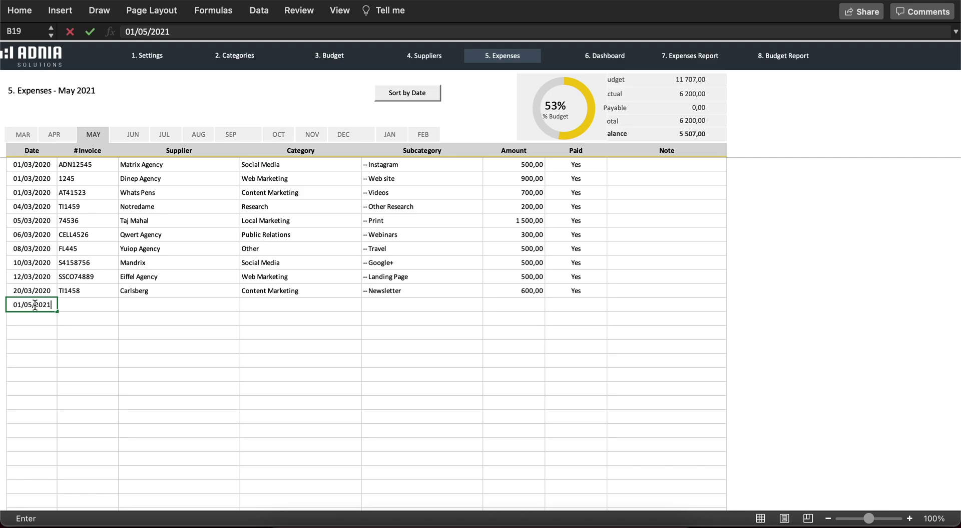
pyautogui.press('Tab')
pyautogui.write('123')
pyautogui.press('Tab')
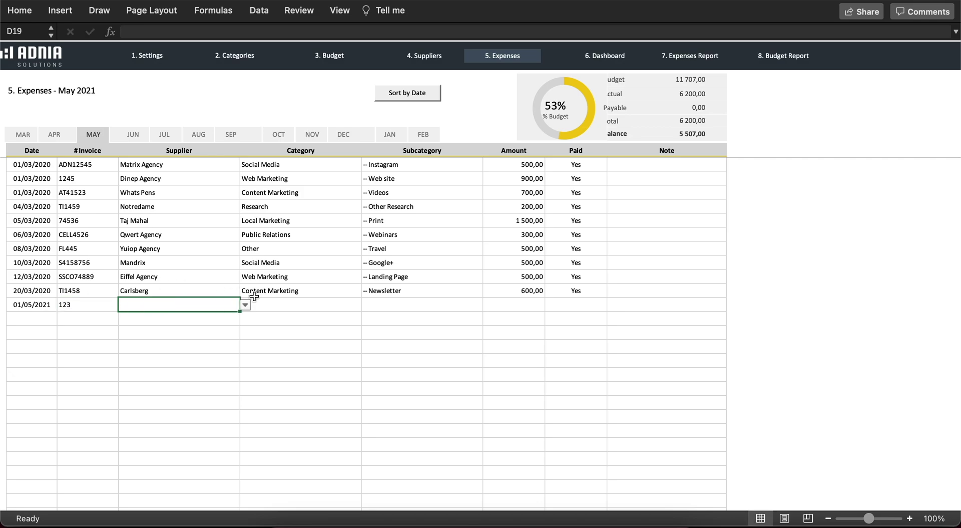
pyautogui.click(246, 304)
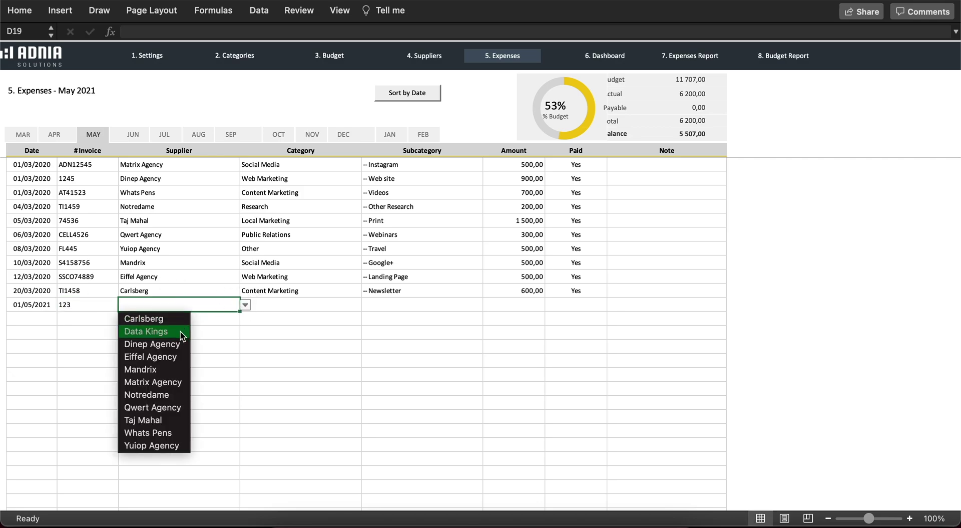
pyautogui.click(146, 331)
# - Set that expense to Data Marketing, subcategory2, amount 100 and Paid No, then view the Dashboard
pyautogui.click(356, 310)
pyautogui.click(366, 304)
pyautogui.click(302, 407)
pyautogui.click(410, 305)
pyautogui.click(489, 304)
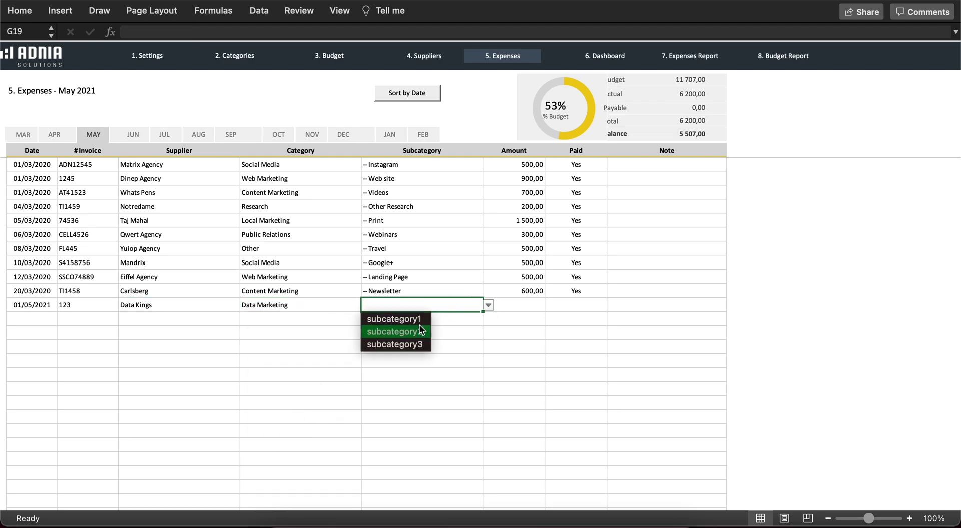
pyautogui.click(395, 330)
pyautogui.click(521, 304)
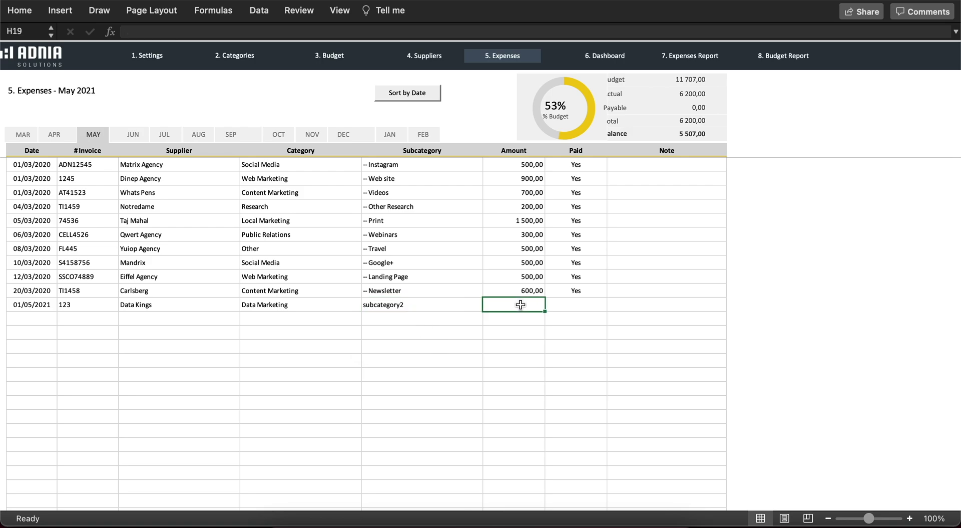
pyautogui.write('100')
pyautogui.press('Tab')
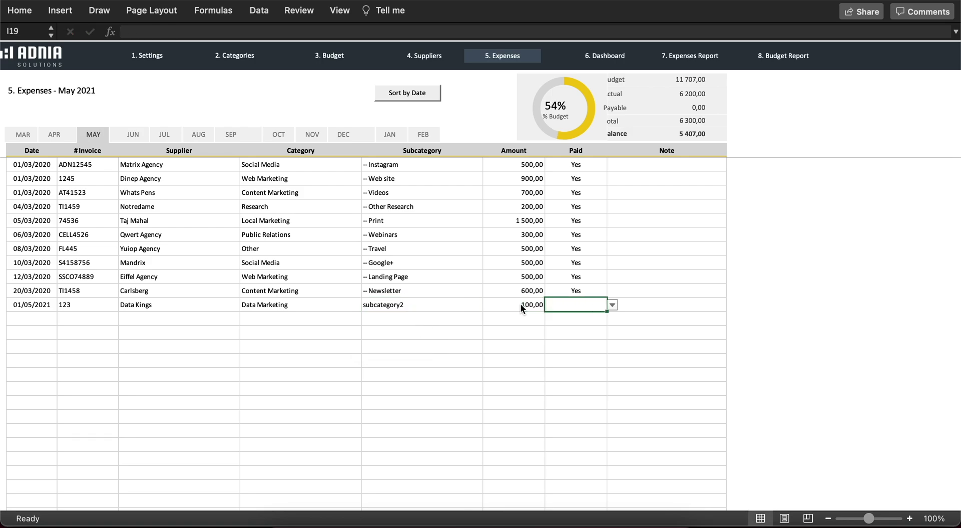
pyautogui.click(612, 304)
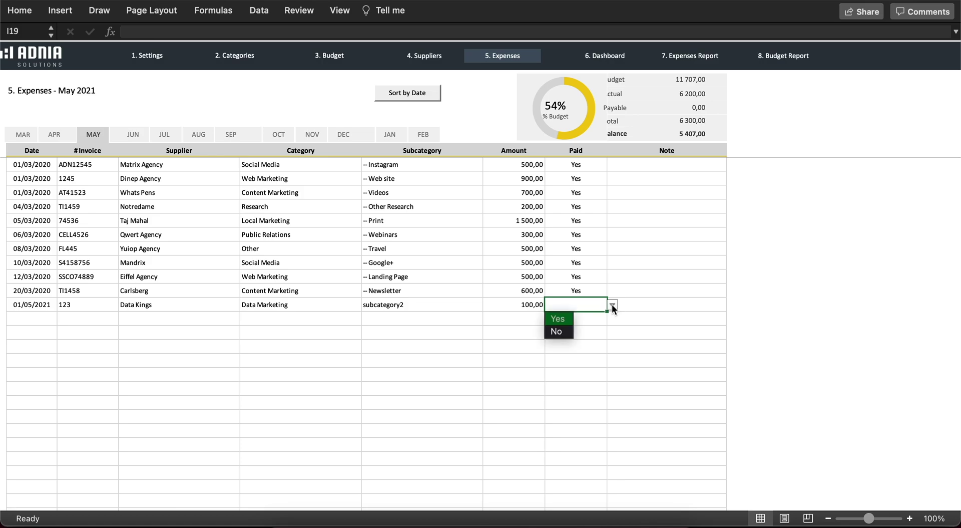
pyautogui.click(559, 332)
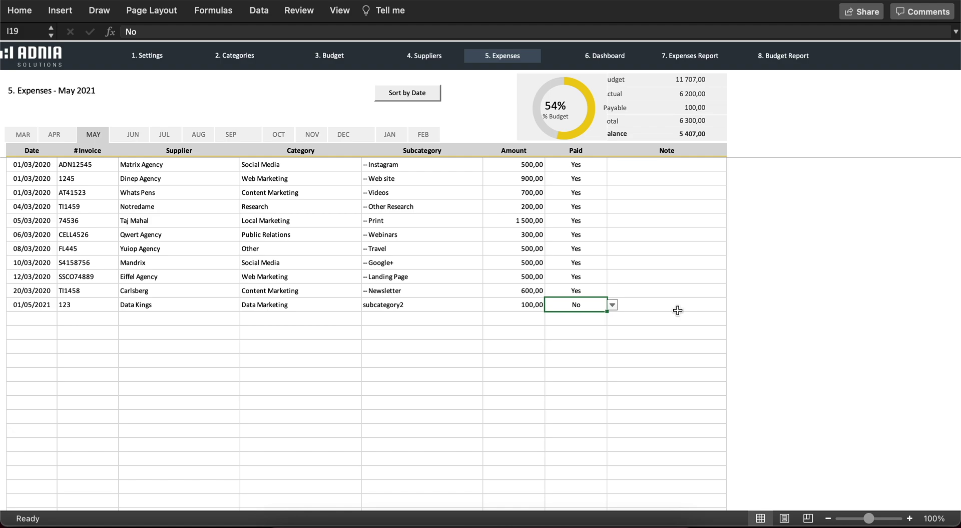
pyautogui.click(607, 59)
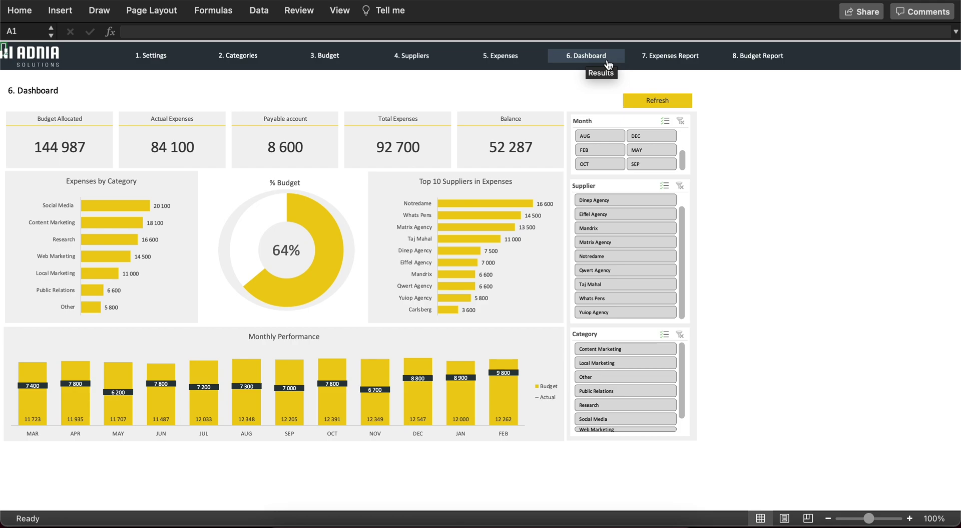
# - Refresh the Dashboard so Data Kings and the new 100 expense are included
pyautogui.click(658, 103)
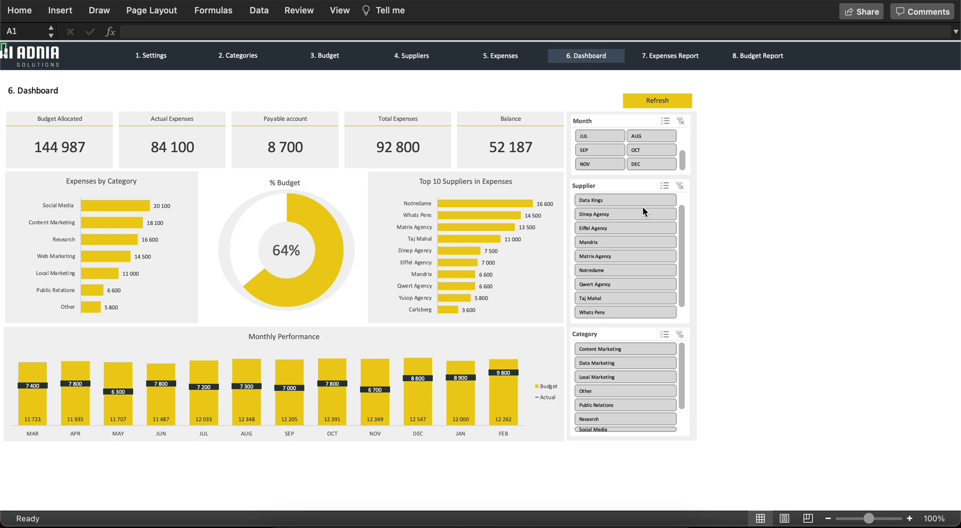
# - Filter the dashboard by SEP, AUG, OCT and DEC in turn, then clear the month filter
pyautogui.click(608, 149)
pyautogui.click(646, 137)
pyautogui.click(646, 149)
pyautogui.click(646, 164)
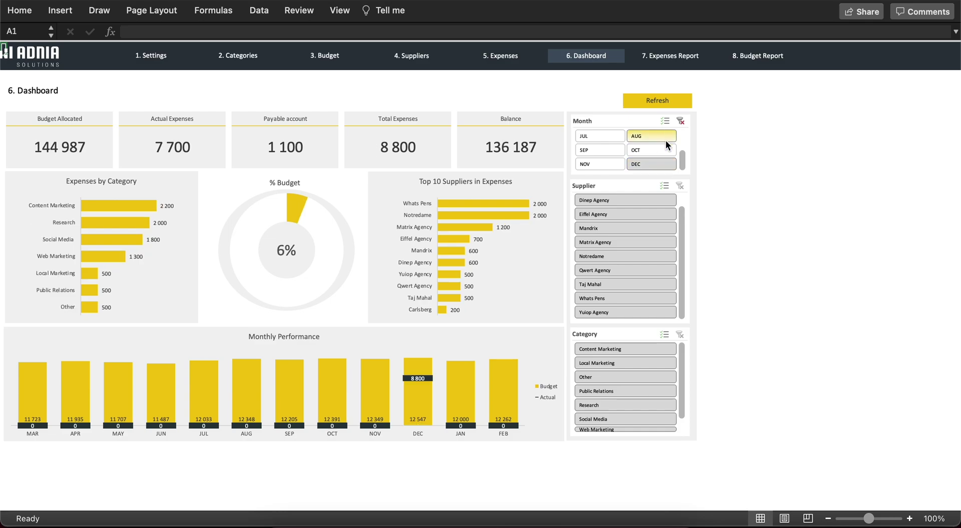
pyautogui.click(679, 124)
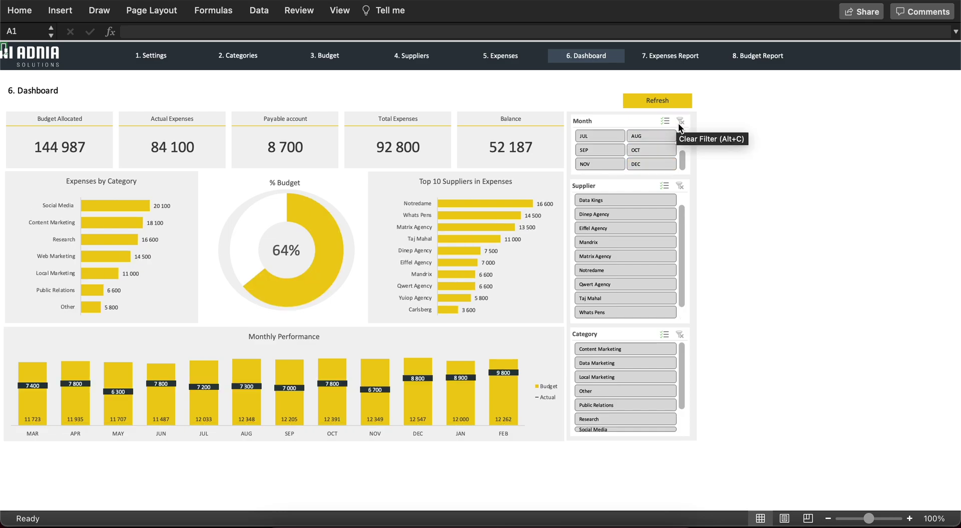
# - Filter the dashboard by single suppliers such as Mandrix and Notredame, then clear it
pyautogui.click(626, 213)
pyautogui.click(614, 241)
pyautogui.click(615, 269)
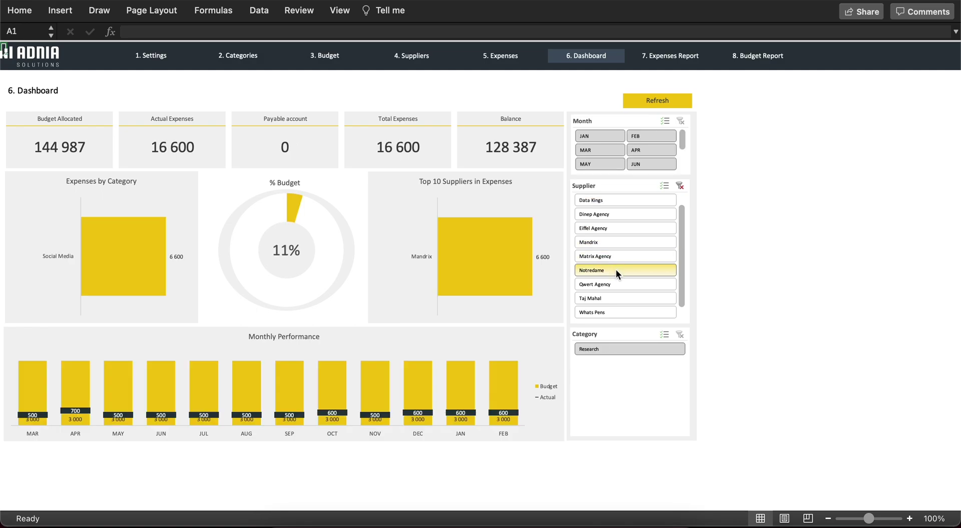
pyautogui.click(679, 186)
# - Filter by Data Marketing, Other, Research, then leave Public Relations selected before opening the Expenses Report
pyautogui.click(629, 362)
pyautogui.click(628, 396)
pyautogui.click(629, 418)
pyautogui.click(629, 405)
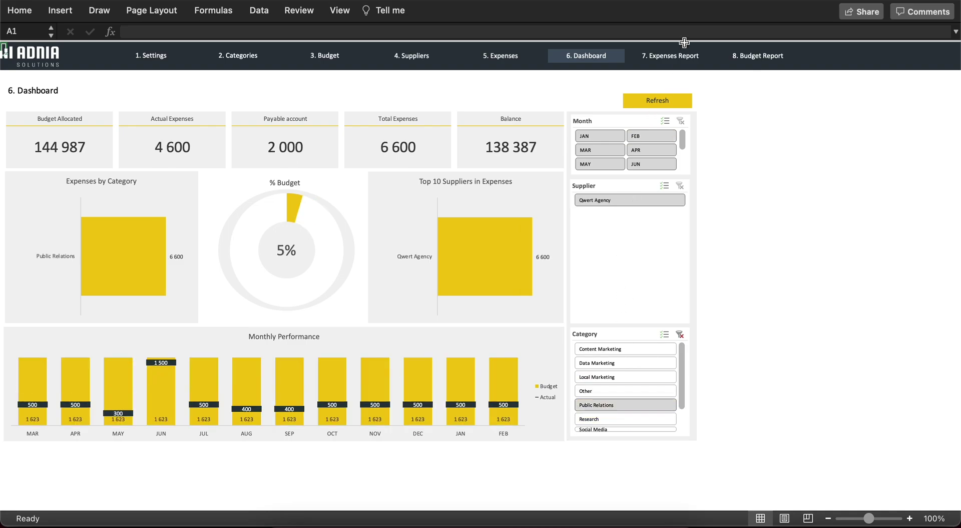
pyautogui.click(684, 62)
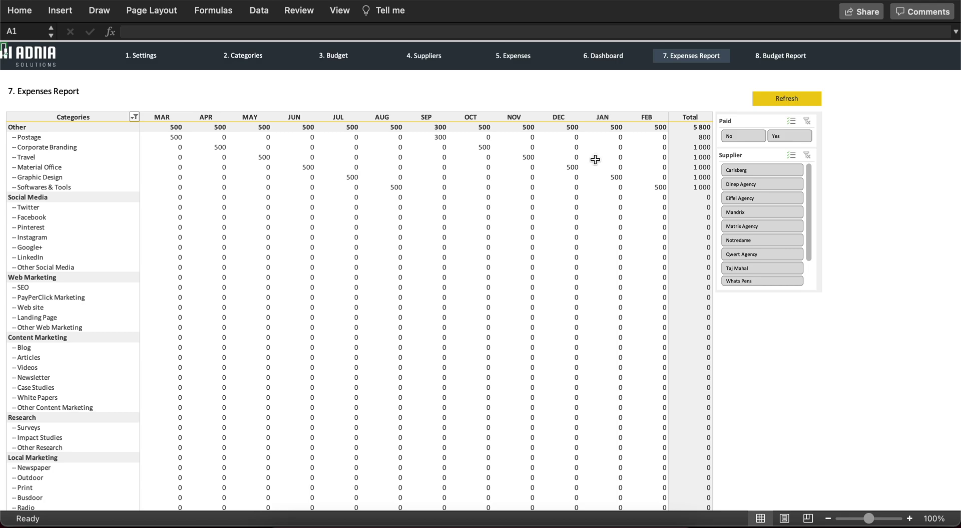
# - Try the unpaid filter and Eiffel, Matrix and Qwert Agency supplier filters, then clear both
pyautogui.click(746, 135)
pyautogui.click(811, 122)
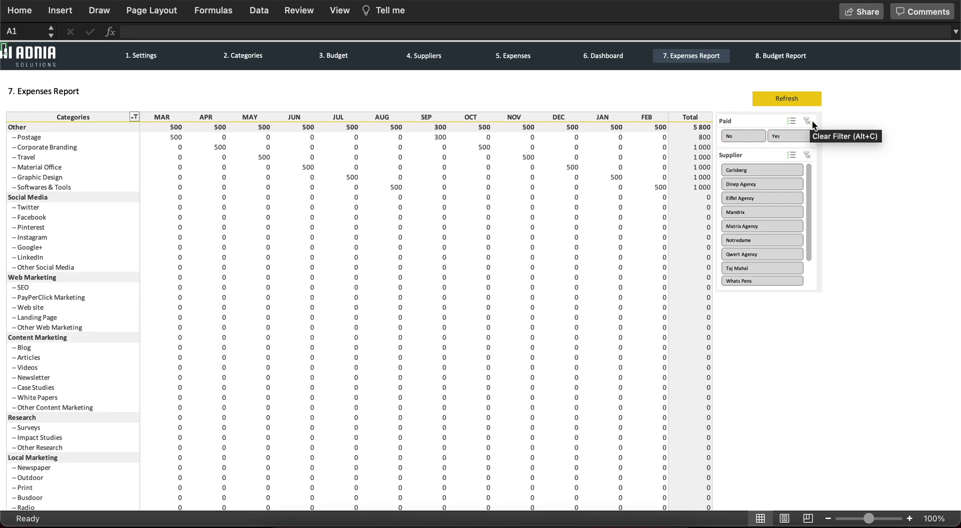
pyautogui.click(766, 199)
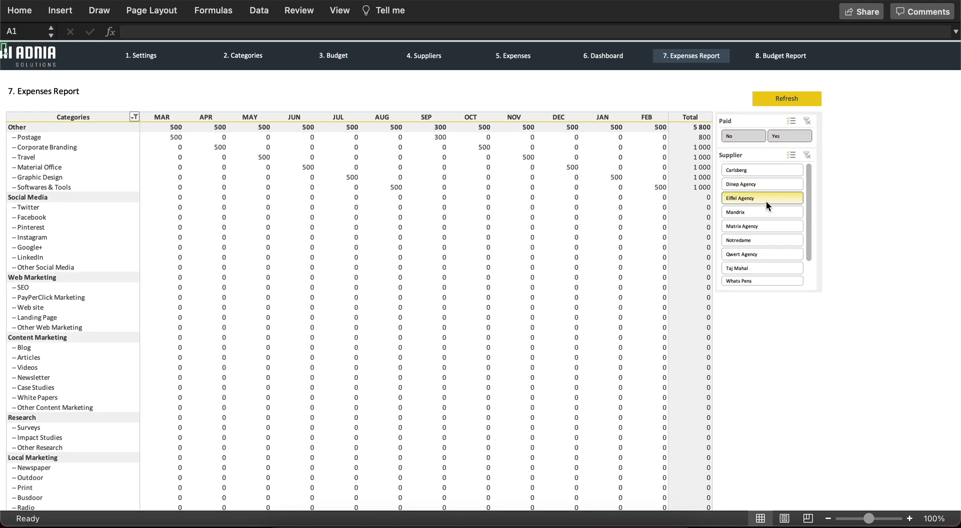
pyautogui.click(763, 226)
pyautogui.click(761, 257)
pyautogui.click(807, 155)
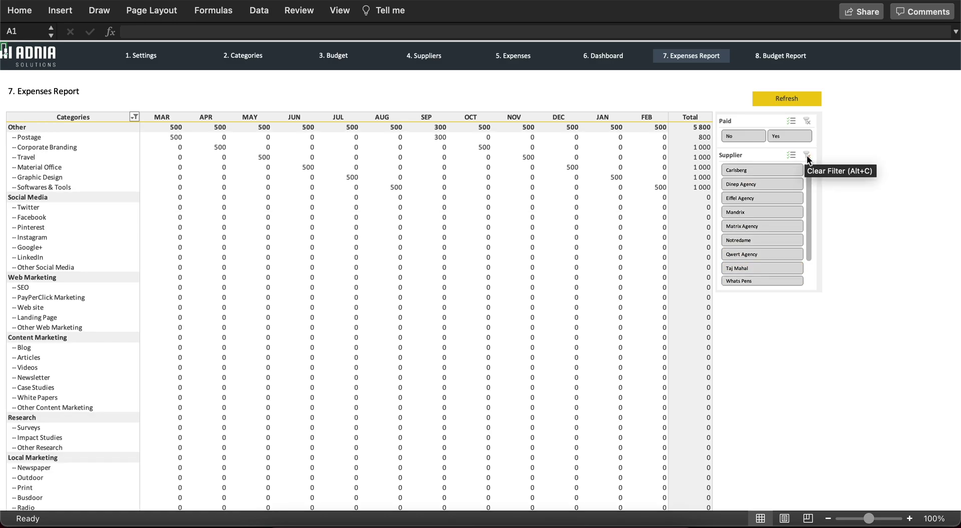
pyautogui.click(791, 58)
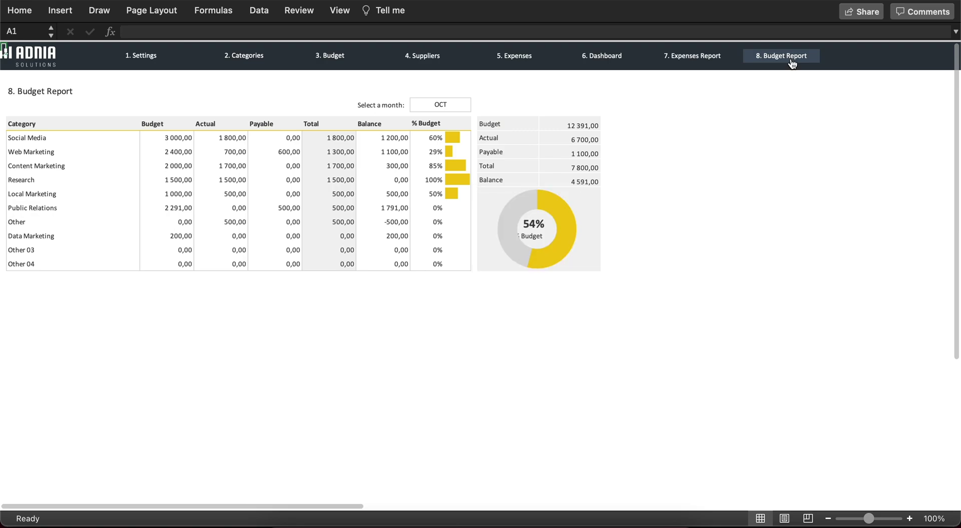